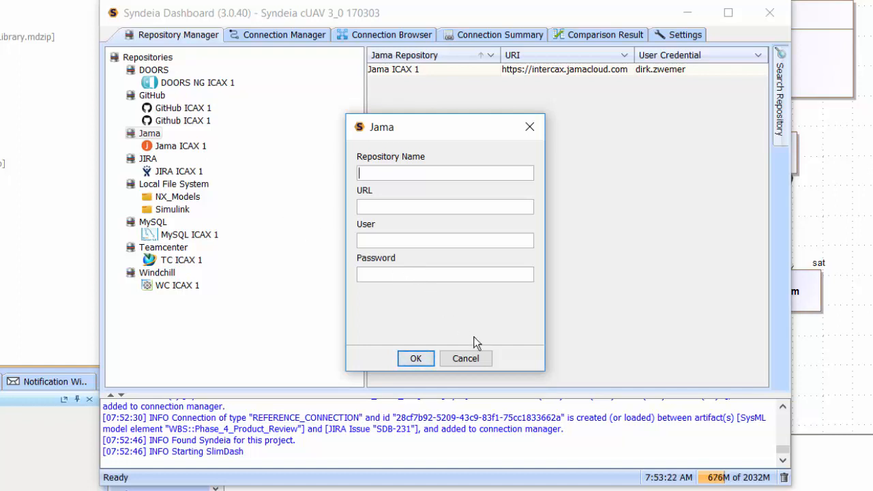
Create a Reference connection from the SysML cUAV block to the Jama cUAV Specification under Syndeia Test, Sandbox, Unmanned Aerial Vehicle Requirements
click(475, 362)
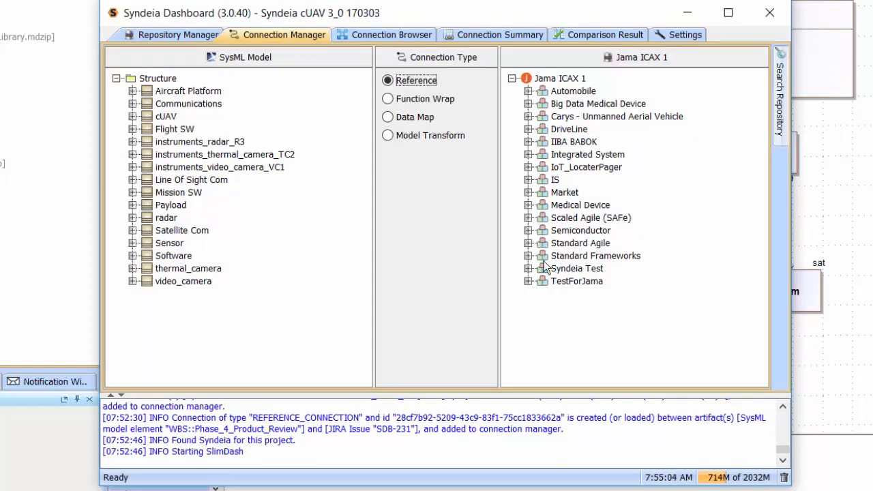
click(527, 269)
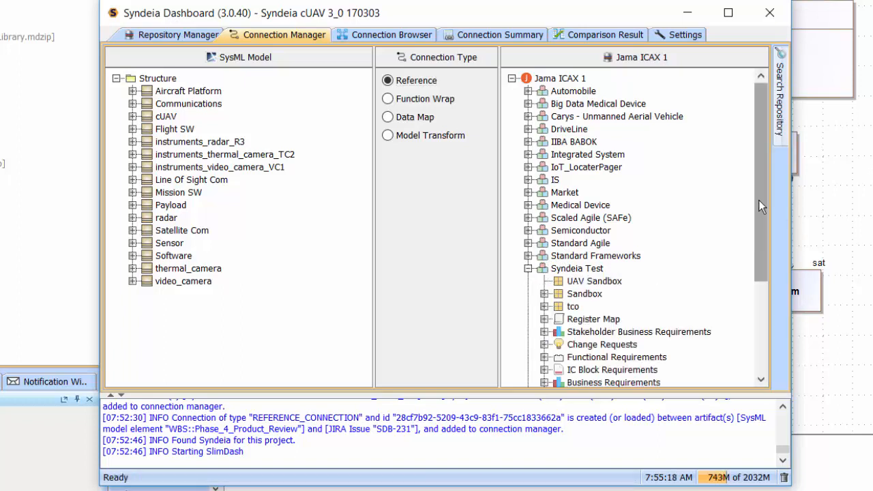
drag(758, 200, 773, 325)
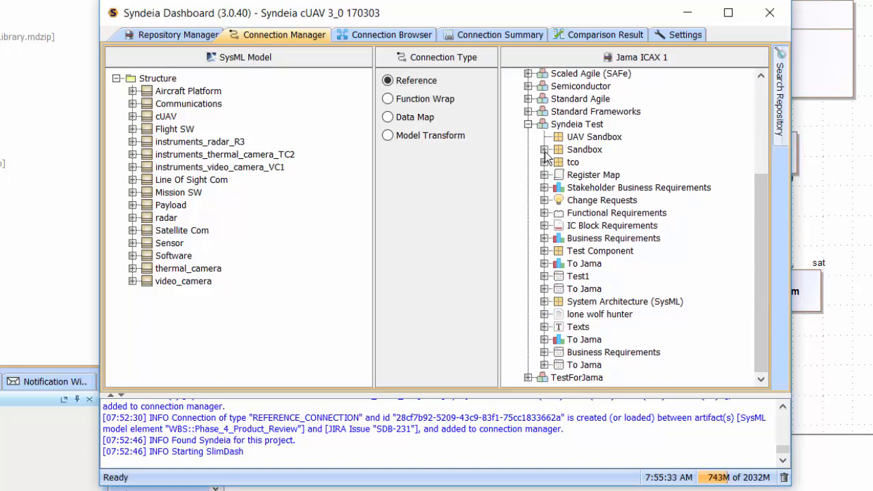
click(543, 149)
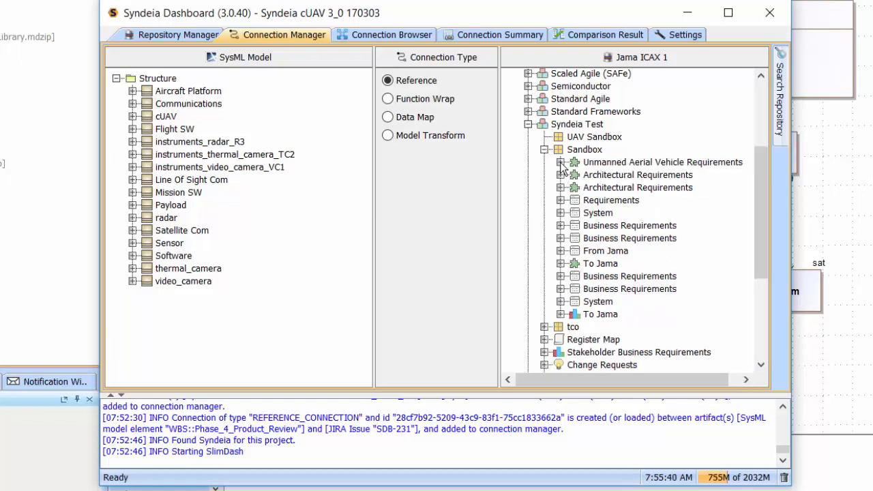
click(560, 162)
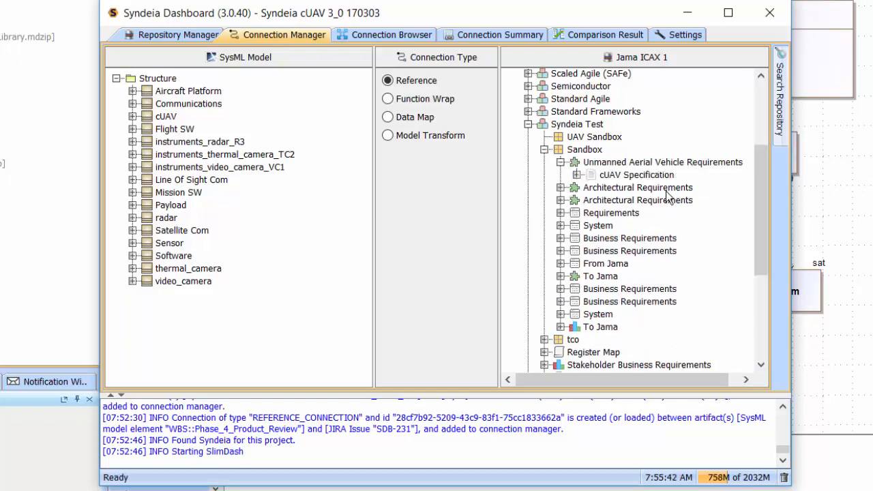
click(577, 175)
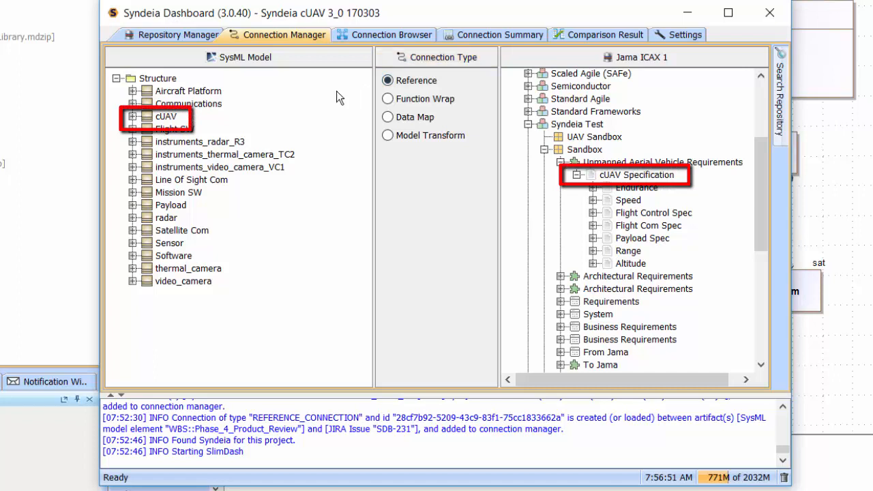
mouse_move(165, 116)
mouse_down()
mouse_move(281, 137)
mouse_move(542, 151)
mouse_move(612, 177)
mouse_up()
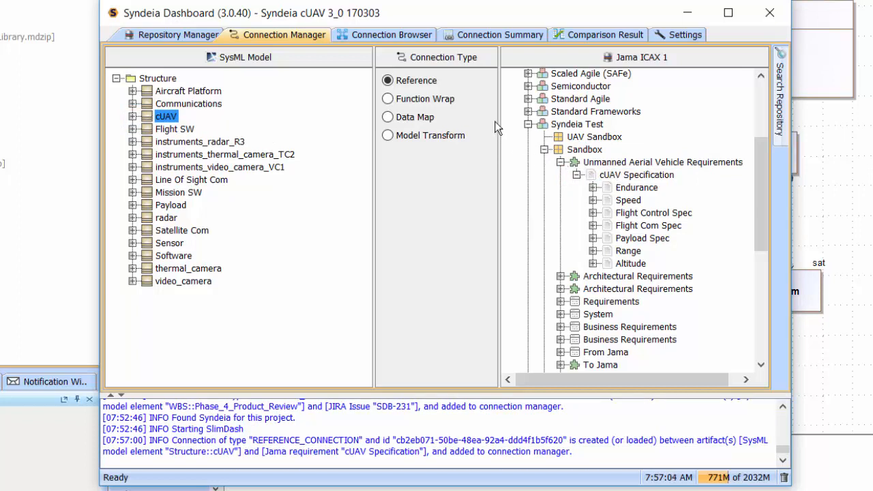
Browse the connections of the Structure package and expand the cUAV block to view its reference connection
click(375, 34)
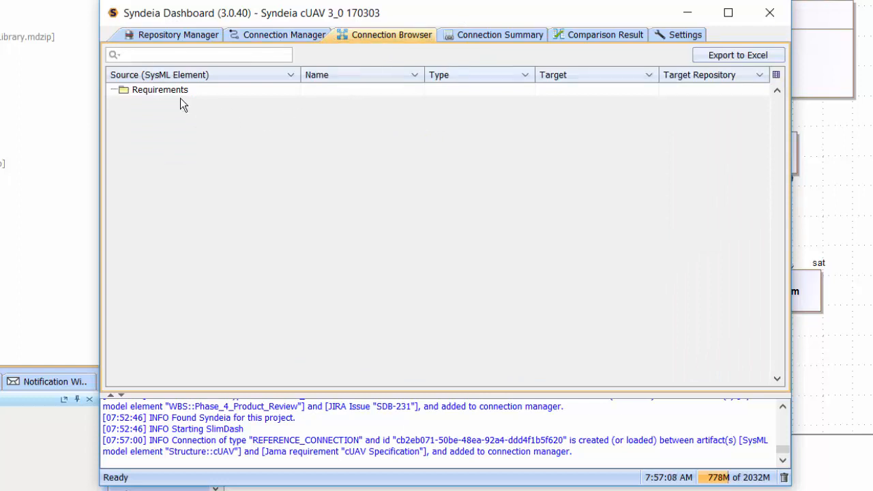
click(158, 92)
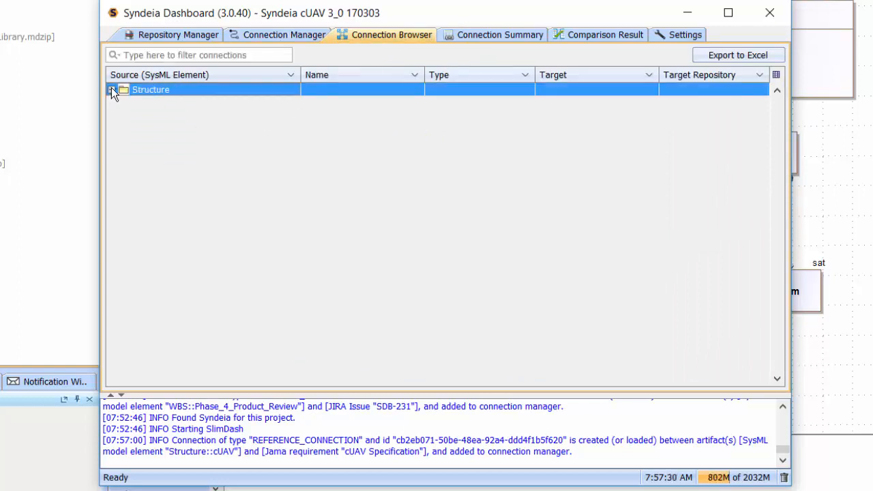
click(112, 90)
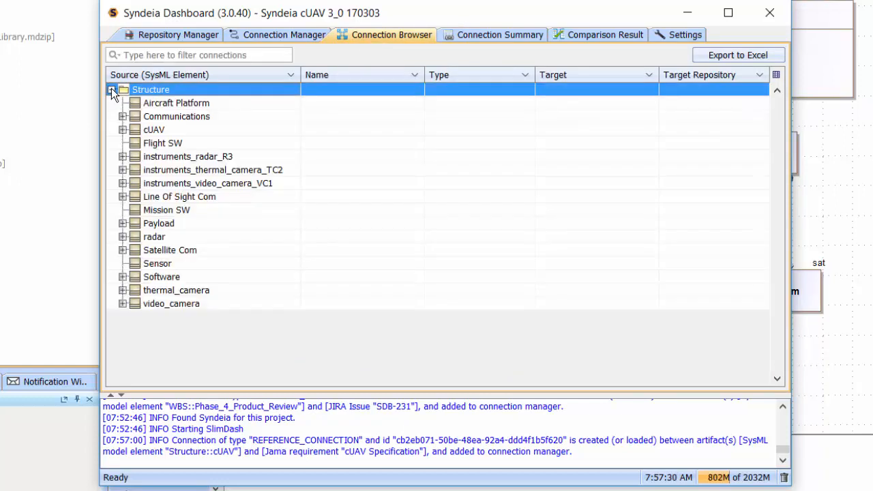
click(123, 129)
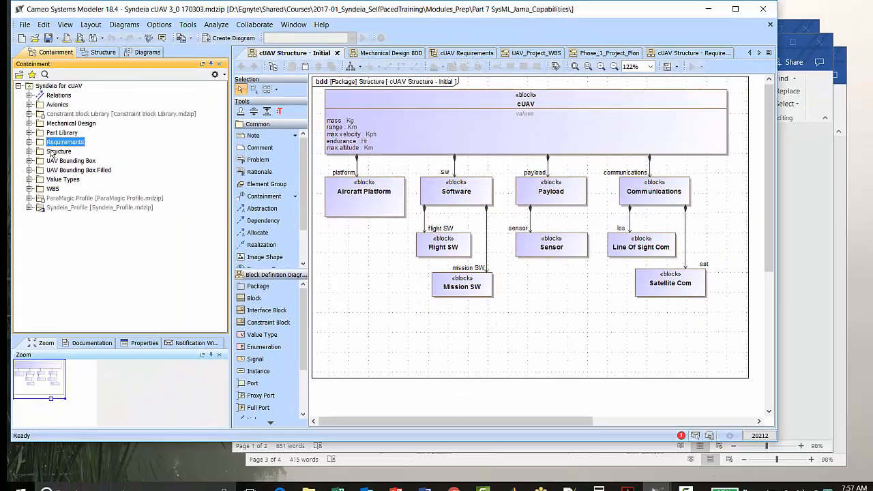
Open the artifacts connected to the cUAV block from the Structure package in the Cameo containment tree
click(28, 151)
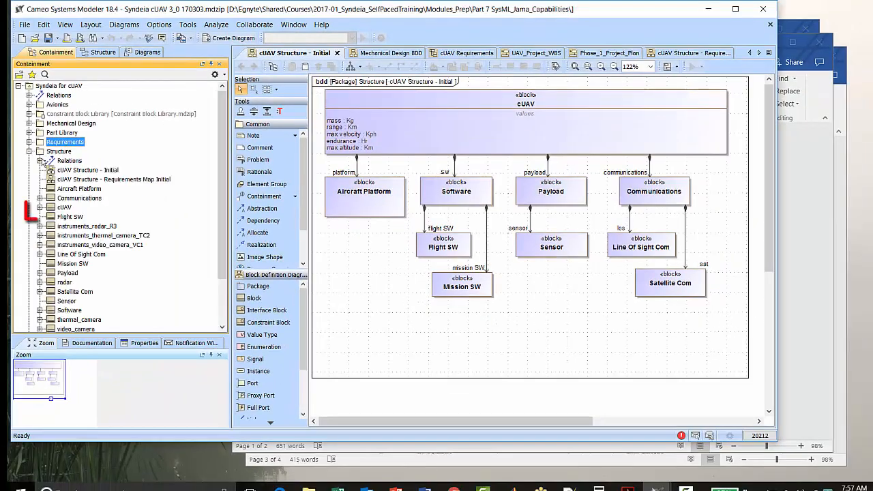
right_click(62, 208)
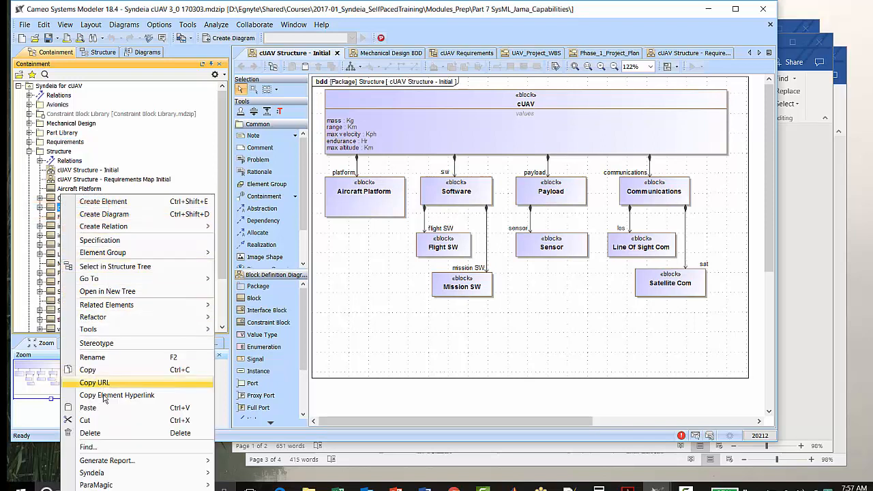
mouse_move(116, 472)
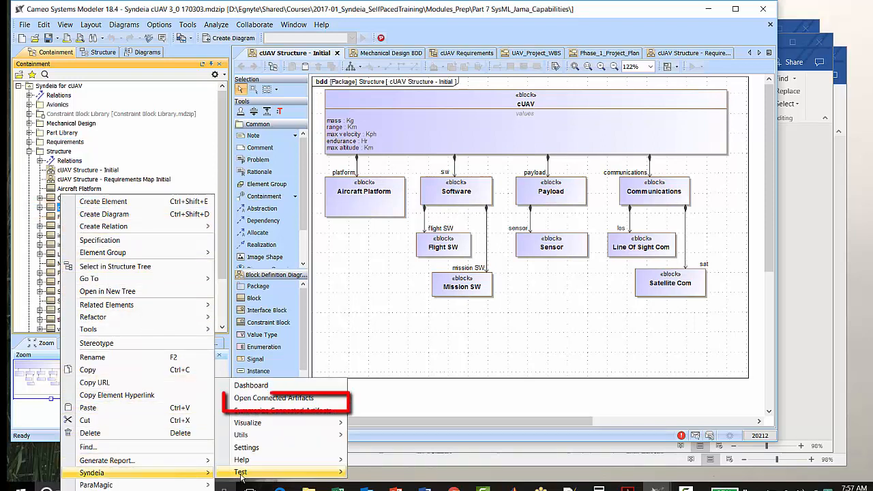
click(279, 401)
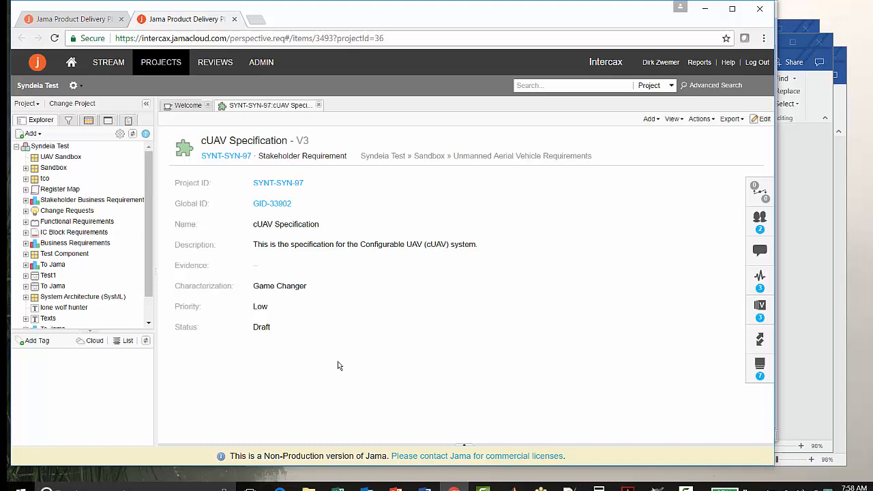
Edit the cUAV Specification's description in Jama to "This is the new specification for the Configurable UAV (cUAV) system." and commit the change
click(762, 120)
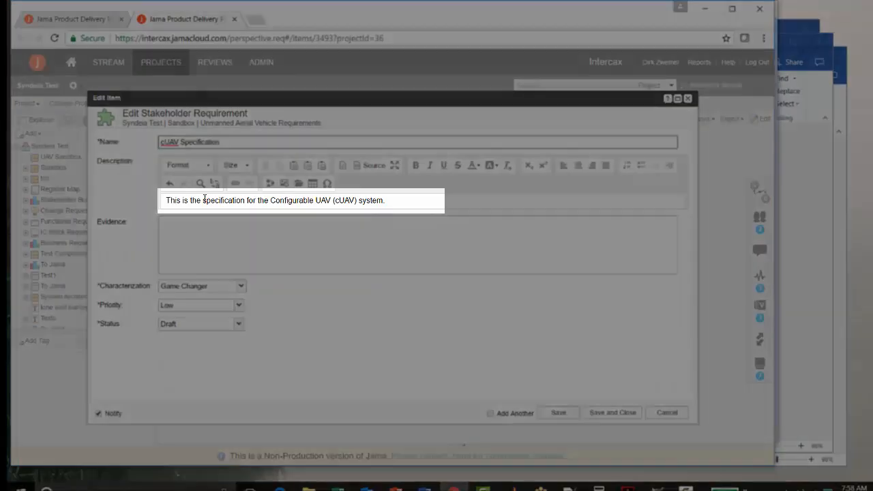
click(203, 200)
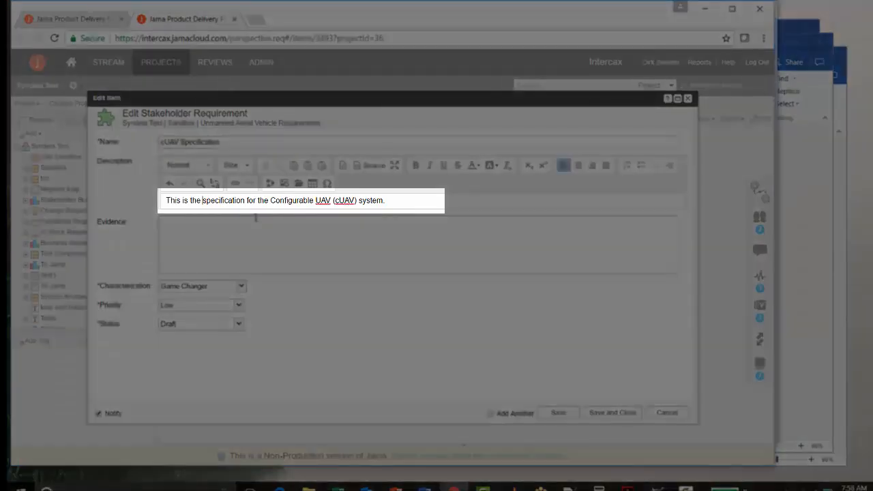
text(new)
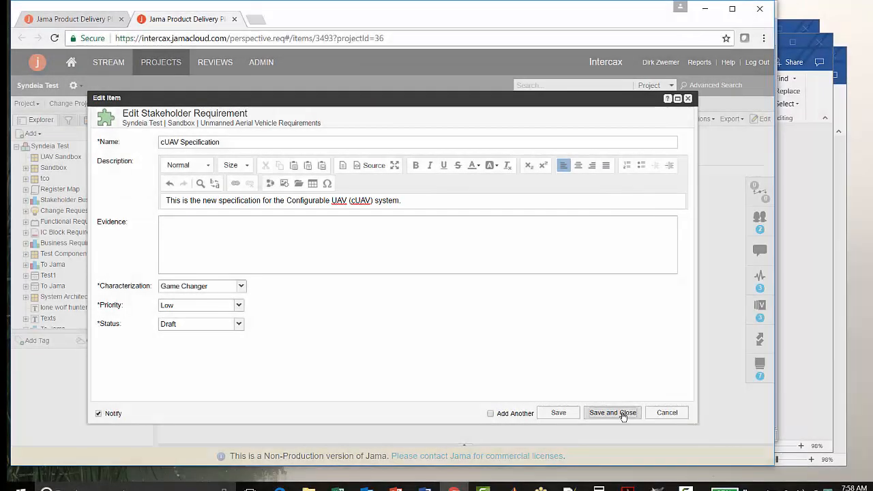
click(622, 413)
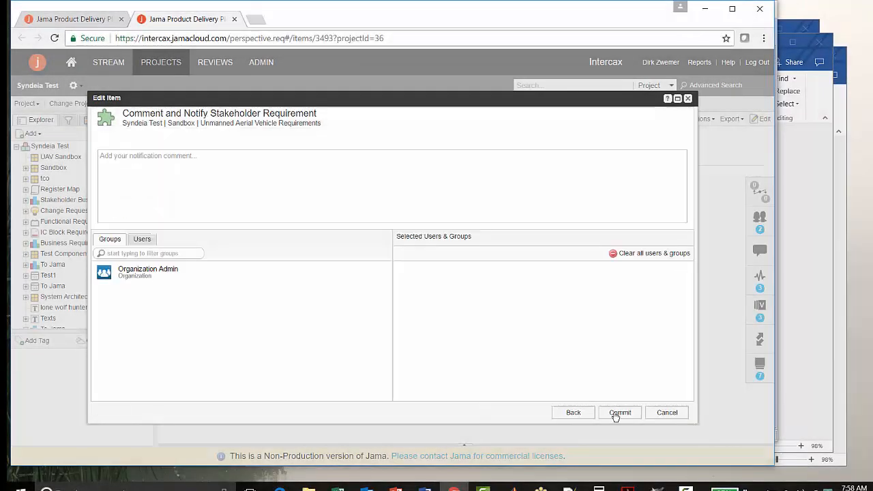
click(625, 416)
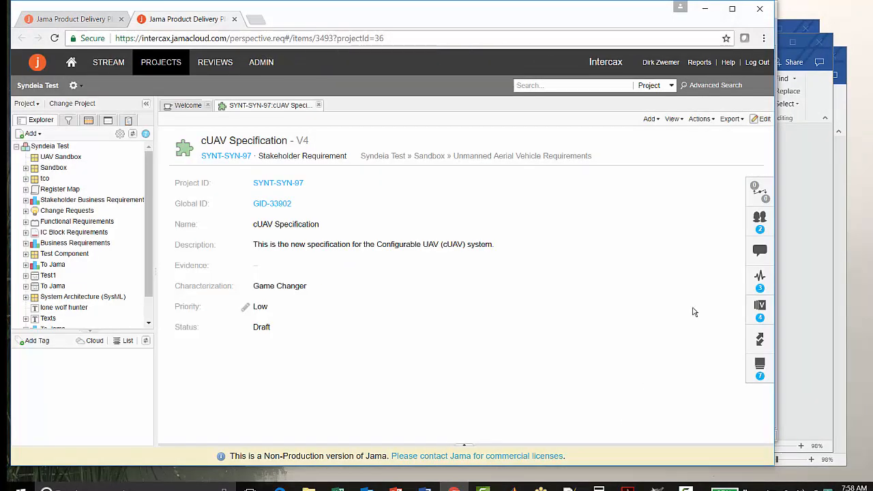
Switch back to the Syndeia Dashboard and compare SysML and target for the cUAV block's reference connection
click(658, 488)
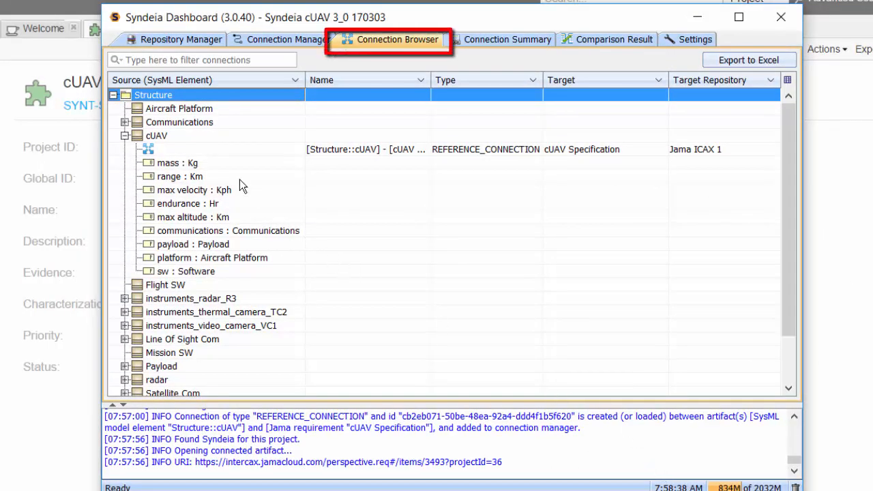
right_click(196, 146)
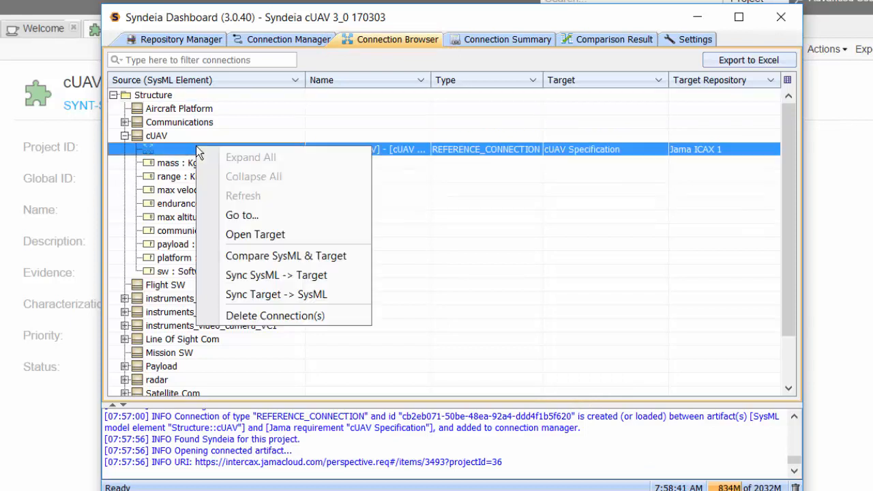
click(294, 256)
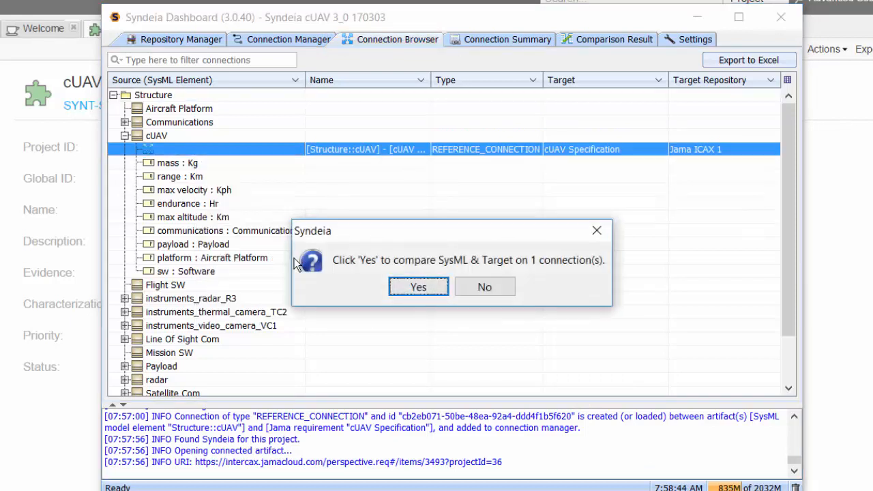
click(421, 287)
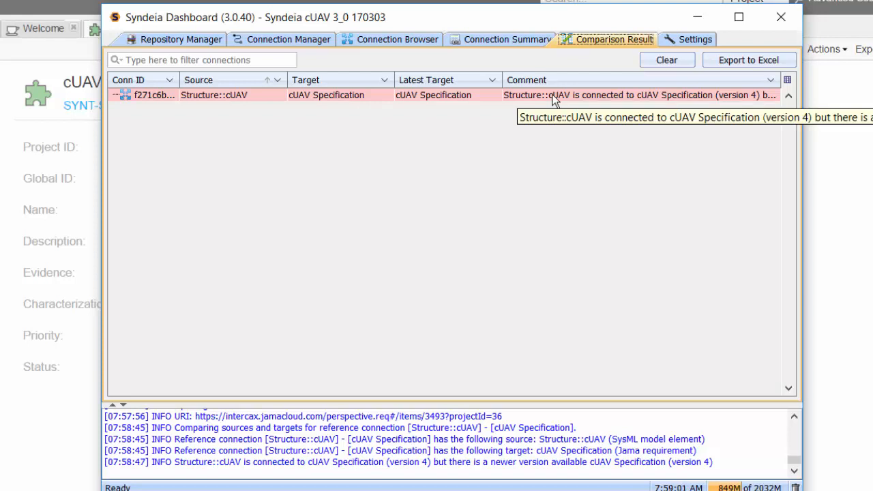
Synchronize the cUAV block's reference connection from target to SysML
click(360, 41)
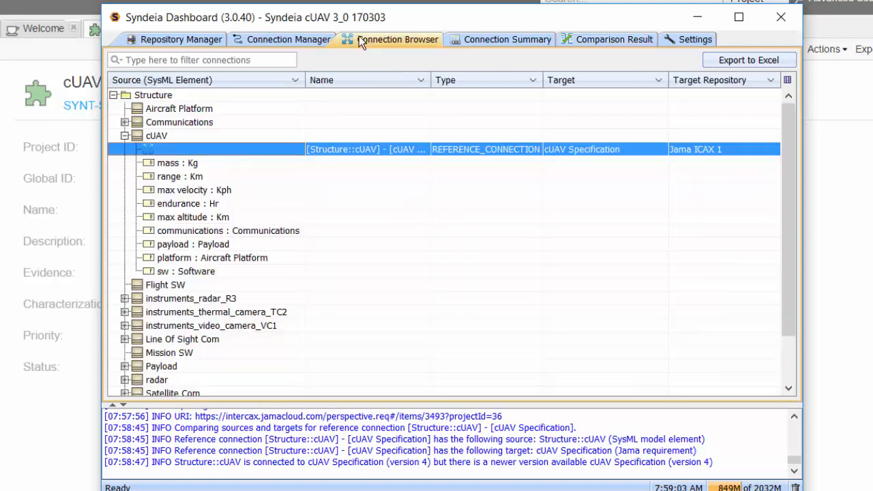
right_click(186, 150)
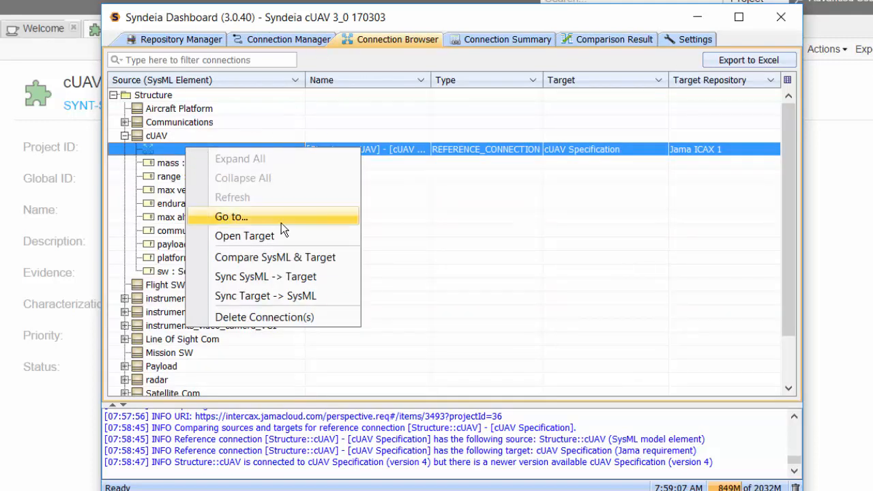
click(275, 295)
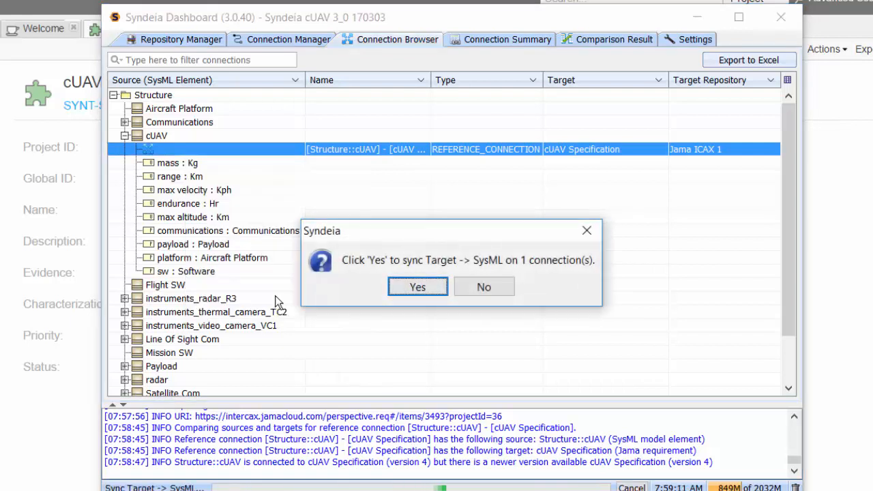
click(416, 287)
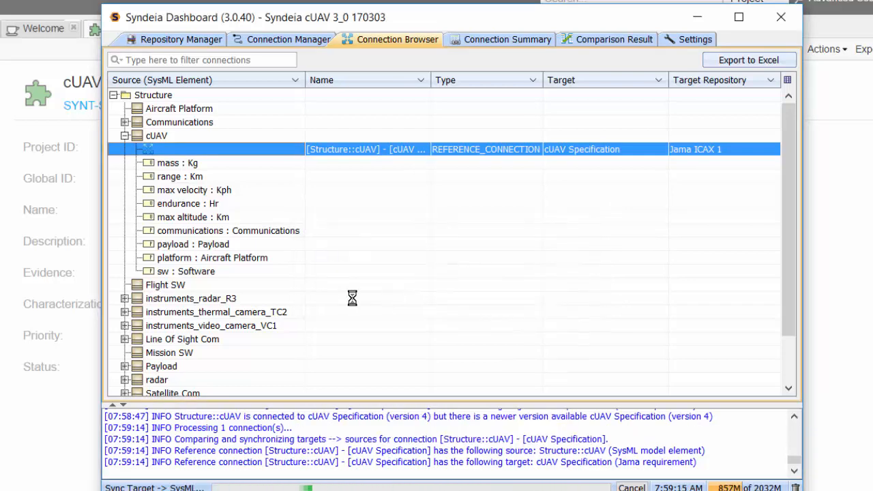
Compare SysML and target again for the synchronized cUAV reference connection
right_click(221, 148)
click(295, 259)
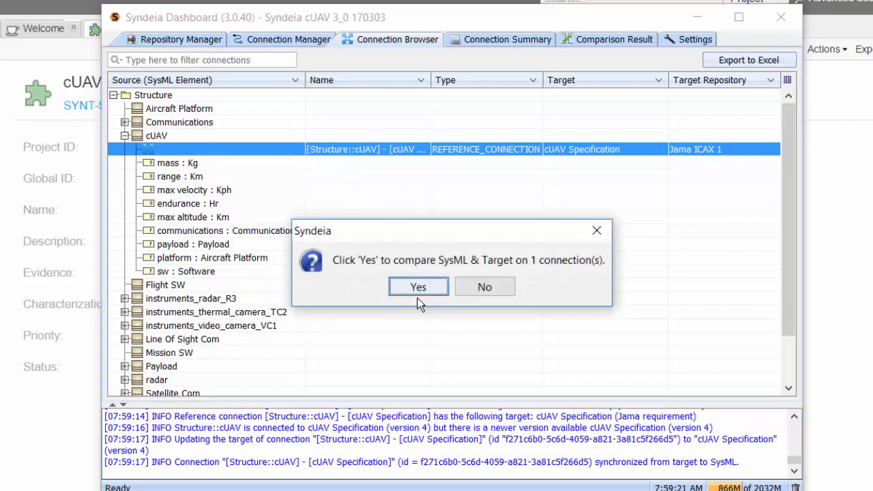
click(407, 285)
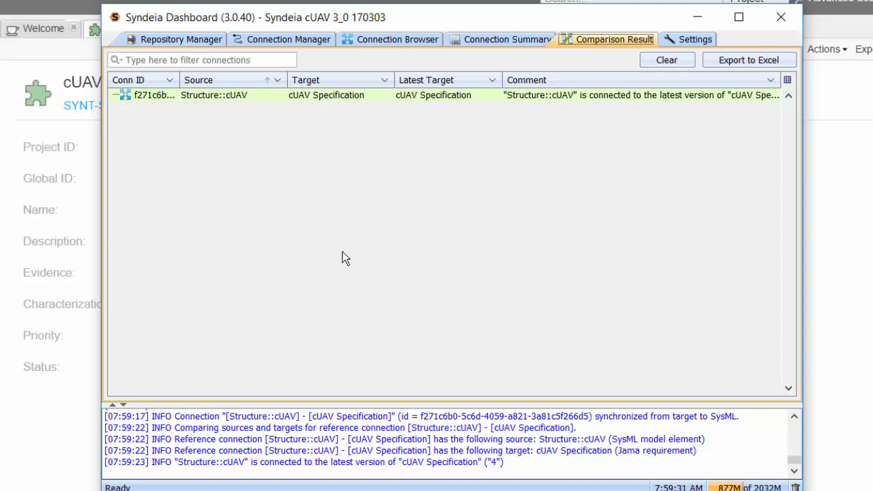
Change the root of the Connection Manager's SysML model tree from the Structure package to the whole Syndeia for cUAV model
click(279, 41)
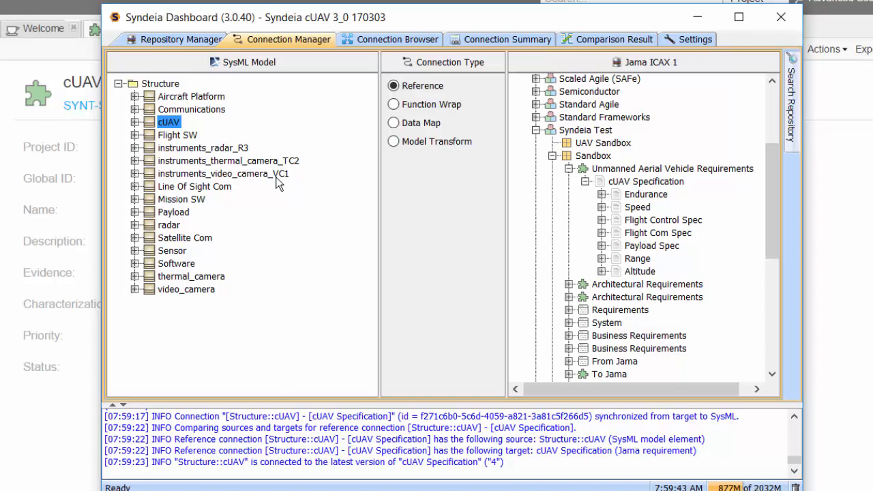
right_click(161, 86)
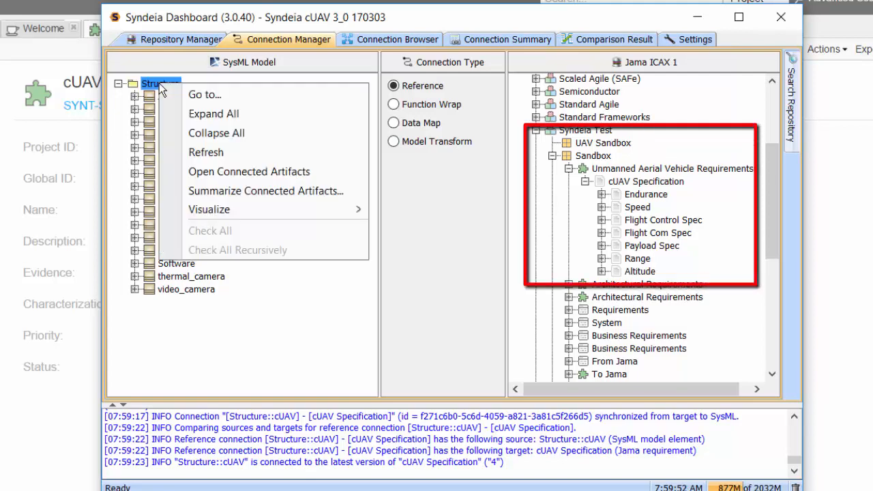
click(199, 96)
double_click(389, 129)
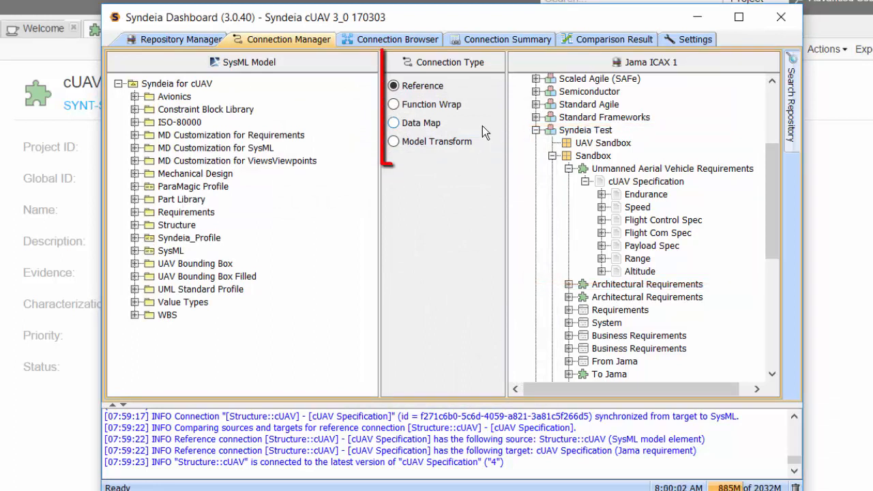
Generate SysML requirements in the Requirements package from the Jama cUAV Specification using a Model Transform connection
click(394, 142)
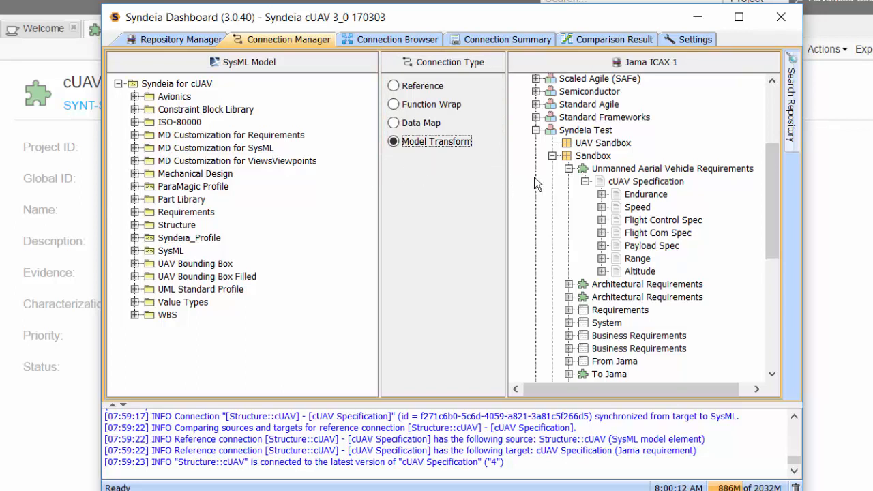
click(599, 183)
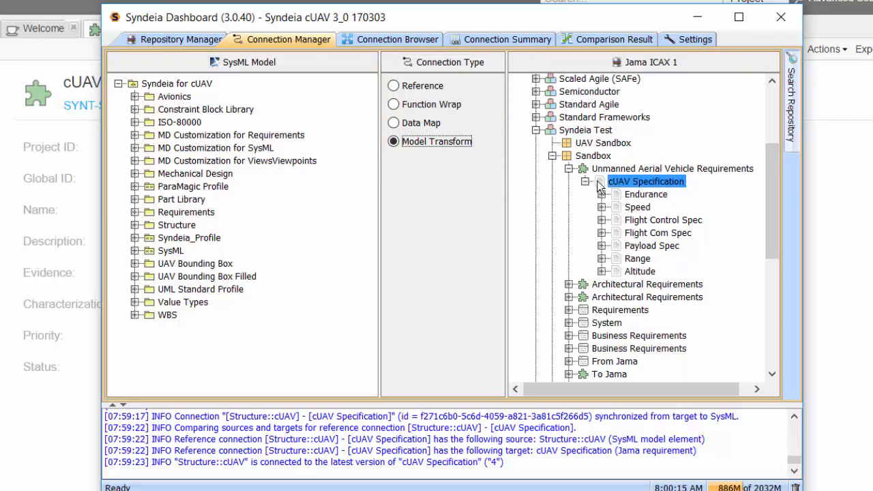
drag(599, 184, 193, 214)
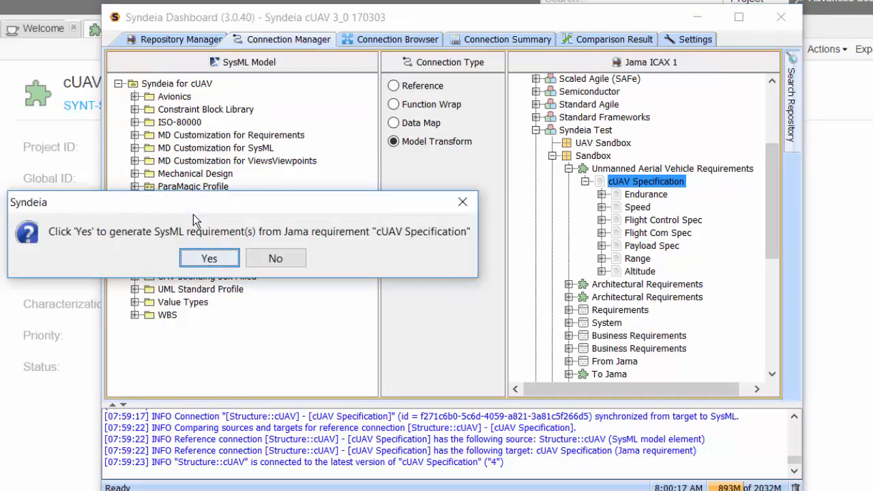
click(211, 258)
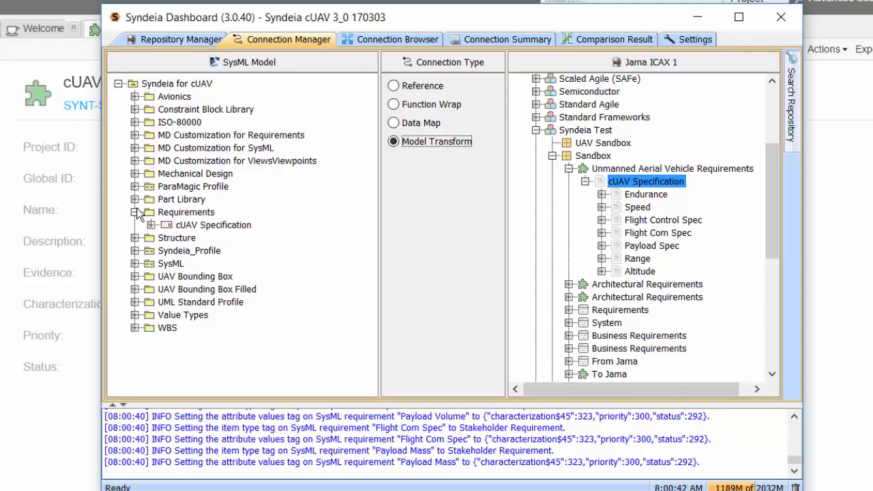
Expand the generated cUAV Specification and its Flight Control Spec in the SysML model tree to inspect the nested requirements
click(151, 226)
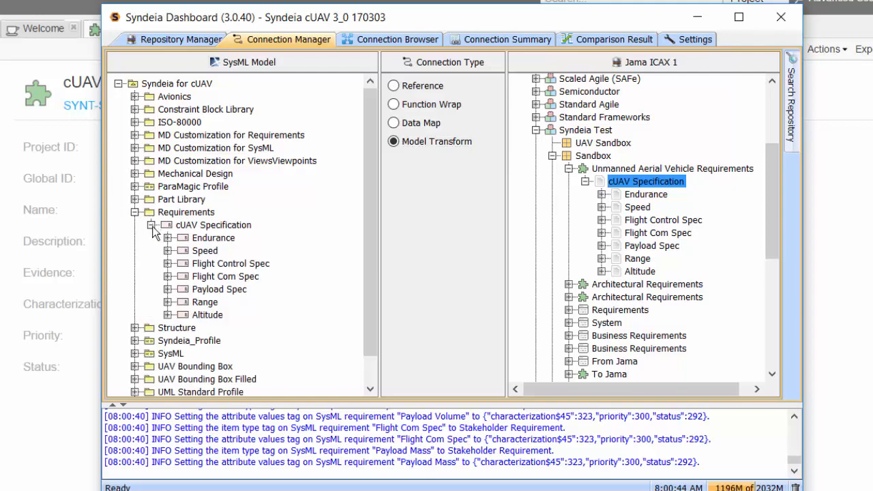
click(168, 264)
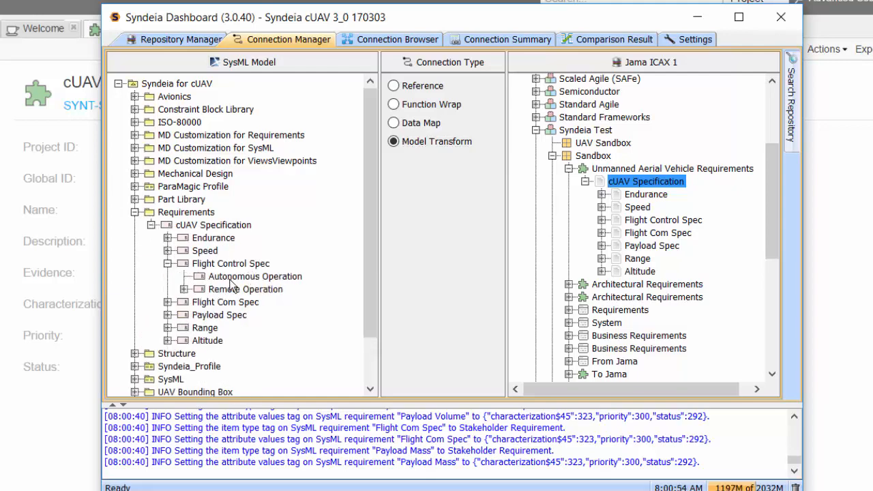
Refresh the connection summary and look through the full list of connections
click(527, 38)
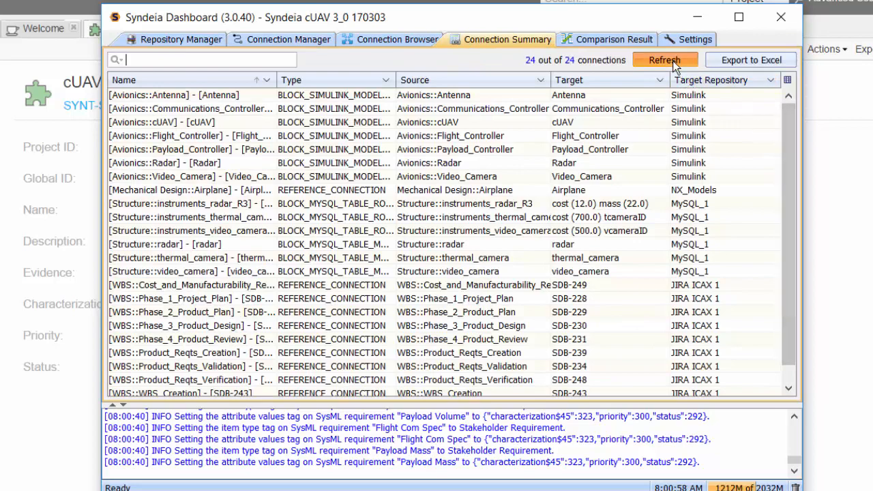
click(641, 60)
drag(785, 120, 804, 287)
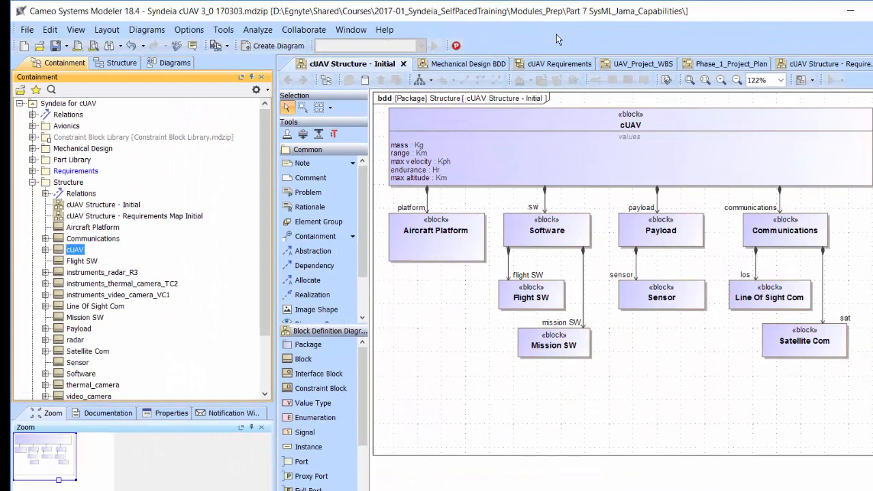
Switch to Cameo Systems Modeler and place the Endurance requirement from the cUAV Specification near the upper-left of the cUAV Requirements diagram
click(555, 64)
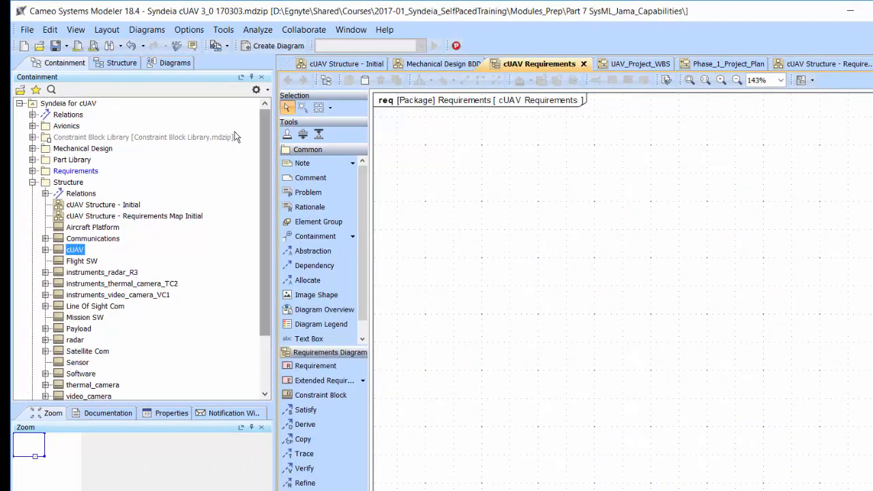
click(32, 170)
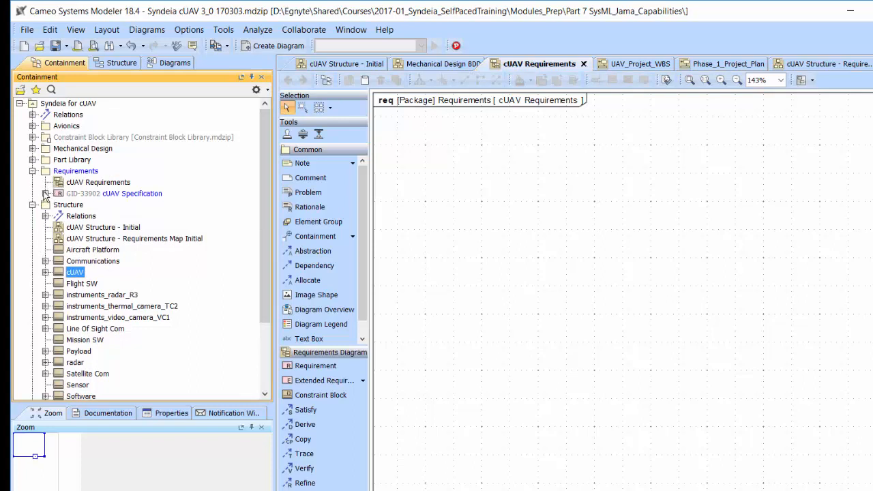
click(45, 194)
click(80, 206)
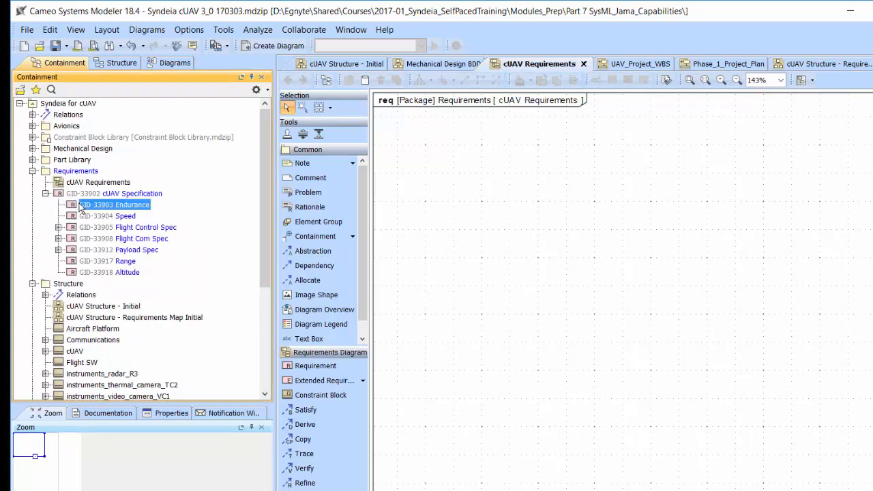
drag(81, 206, 429, 150)
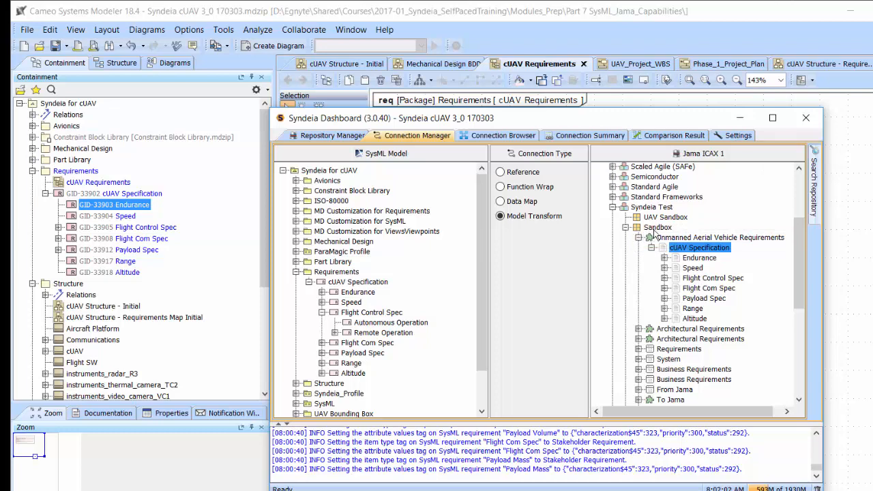
click(690, 238)
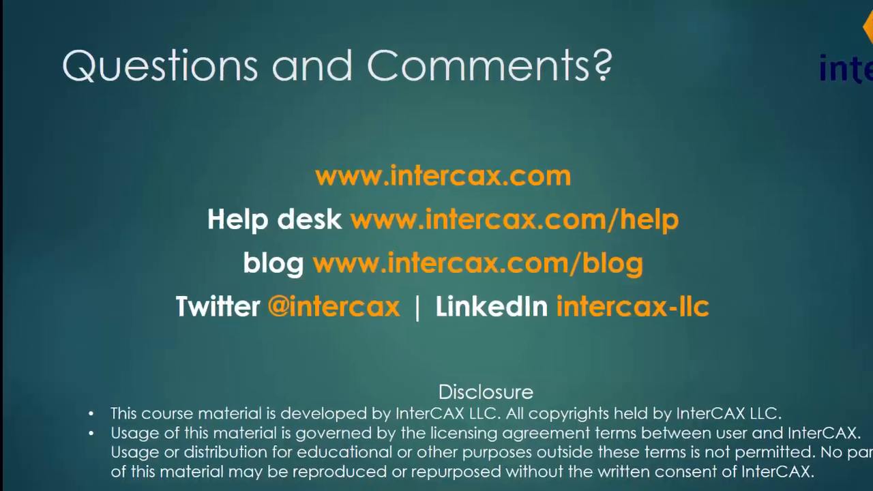